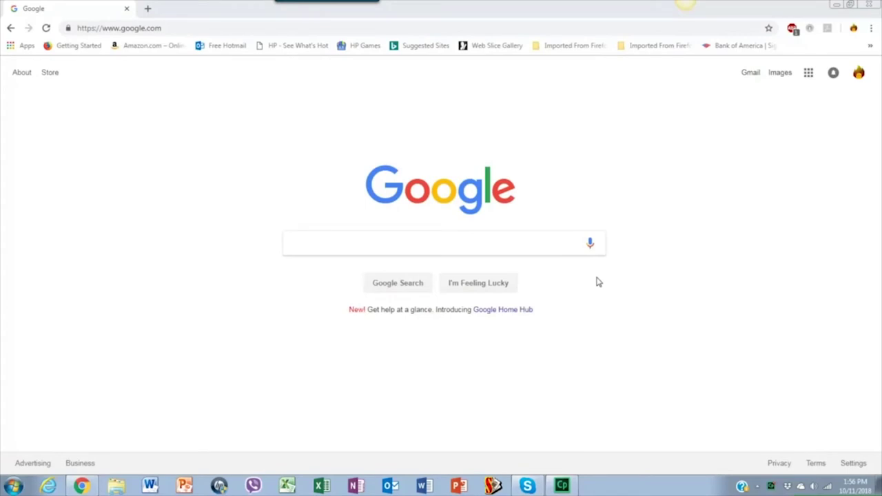
Switch to Google Drive from the apps panel and start a File upload from the New menu
left_click(810, 73)
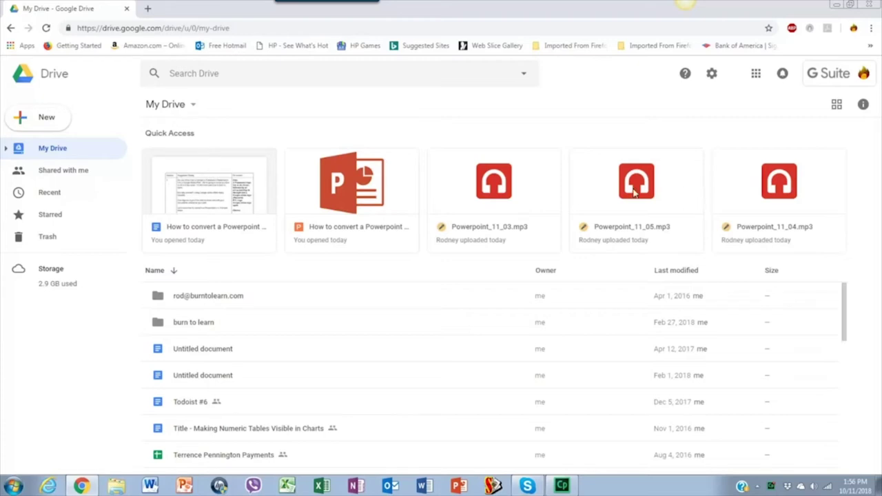
left_click(52, 121)
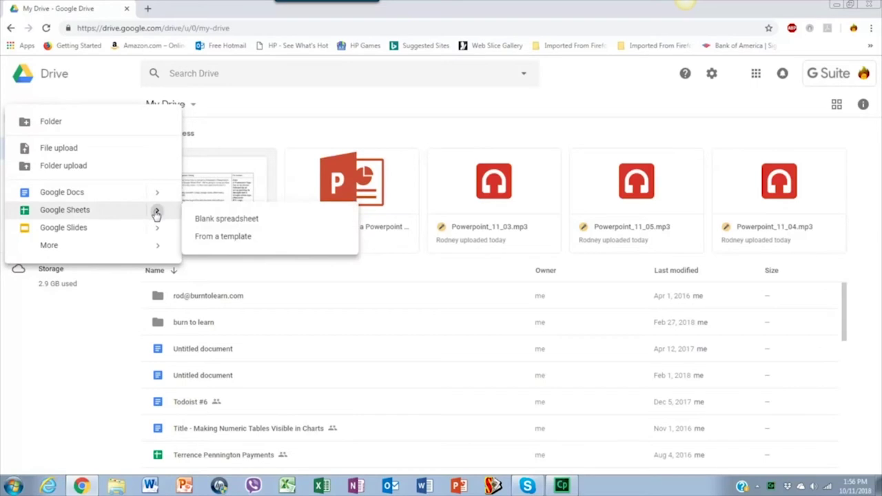
mouse_move(63, 228)
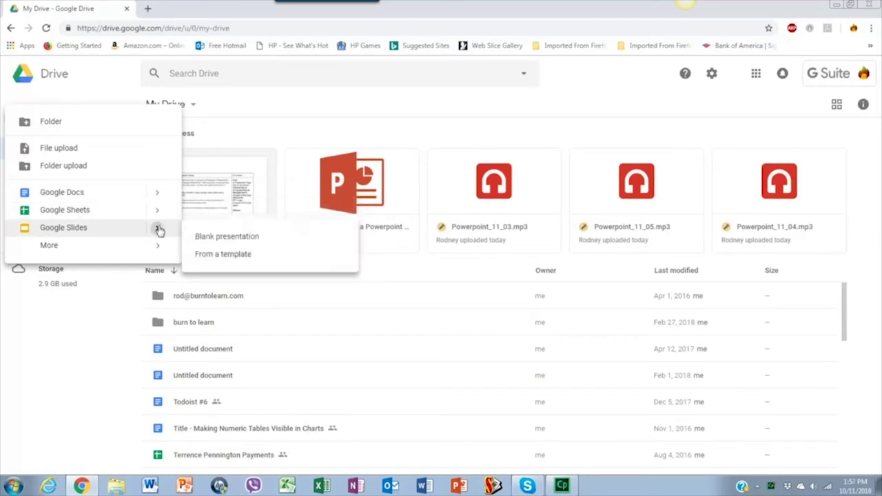
left_click(87, 148)
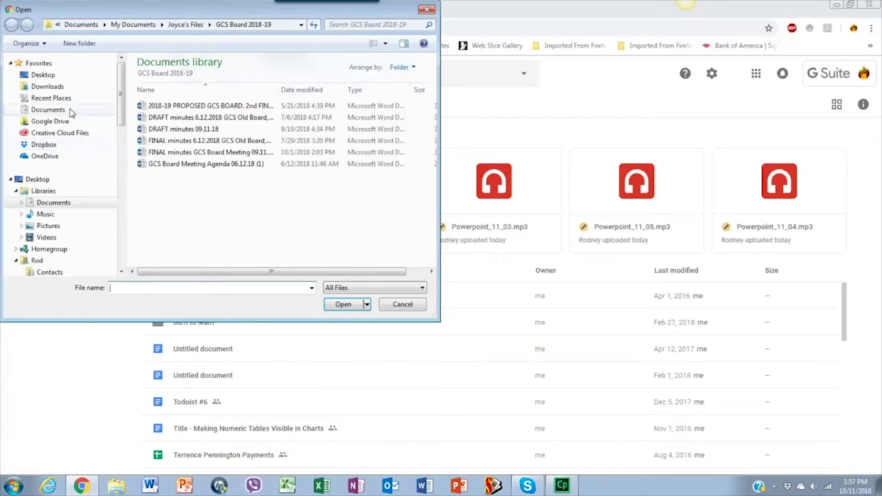
Upload 'Basset - SlidesCarnival.pptx' from the Downloads folder to My Drive
left_click(50, 87)
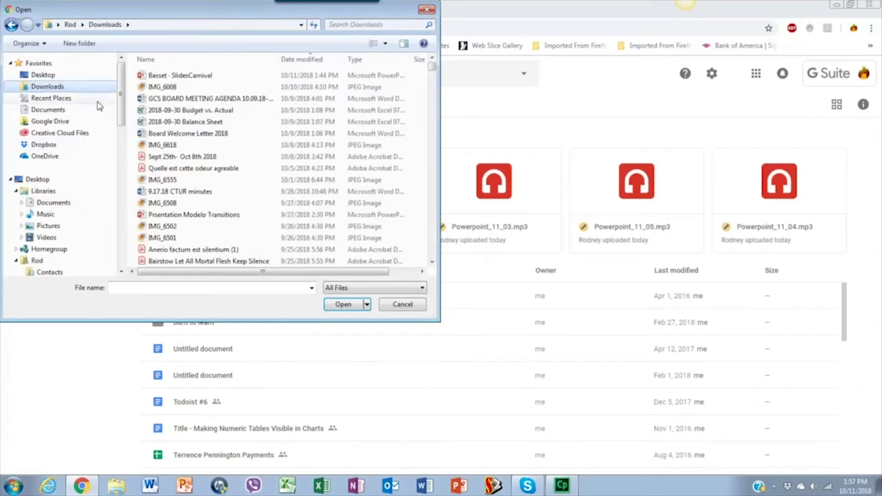
left_click(203, 77)
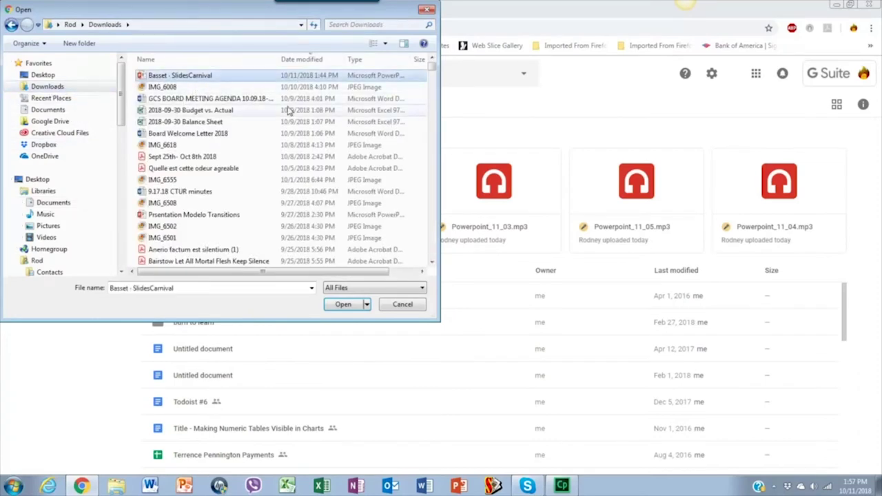
left_click(344, 305)
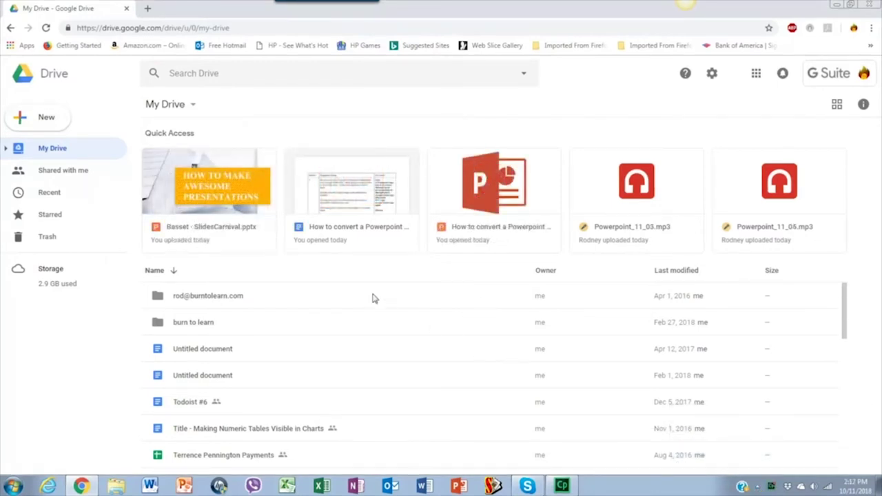
Preview the uploaded Basset presentation, return to My Drive, and bring up its context menu
left_click(229, 197)
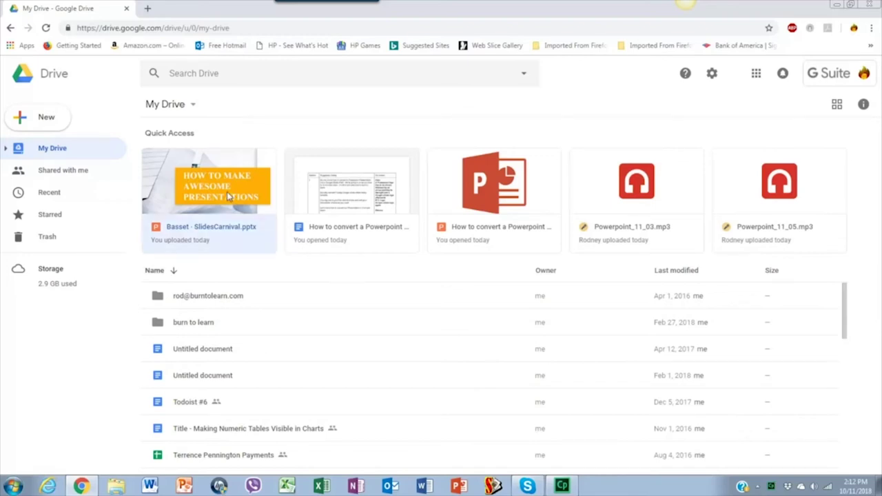
double_click(228, 194)
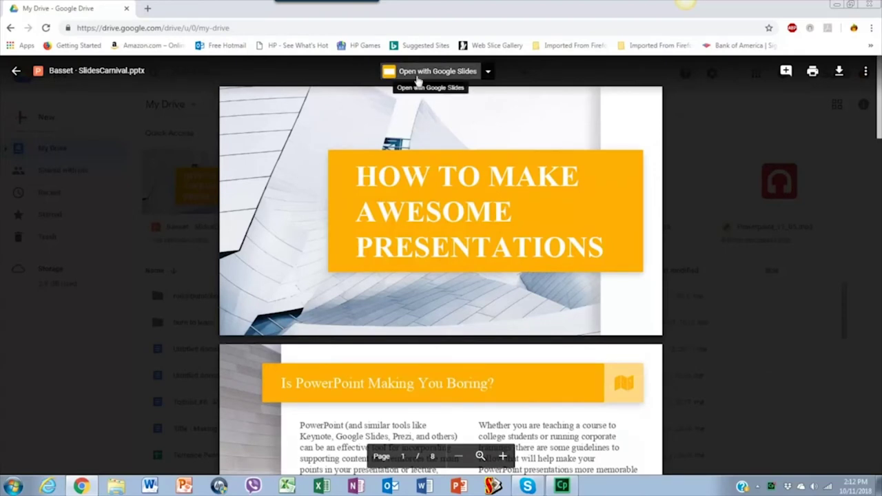
left_click(15, 70)
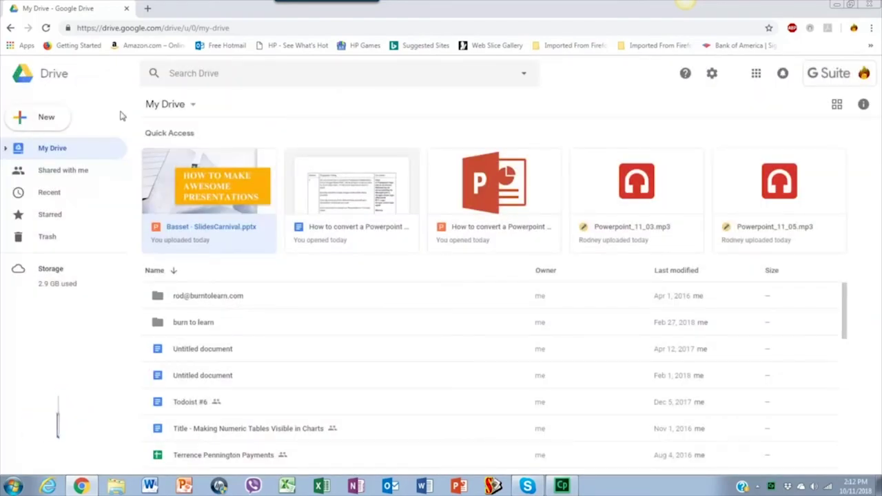
right_click(241, 186)
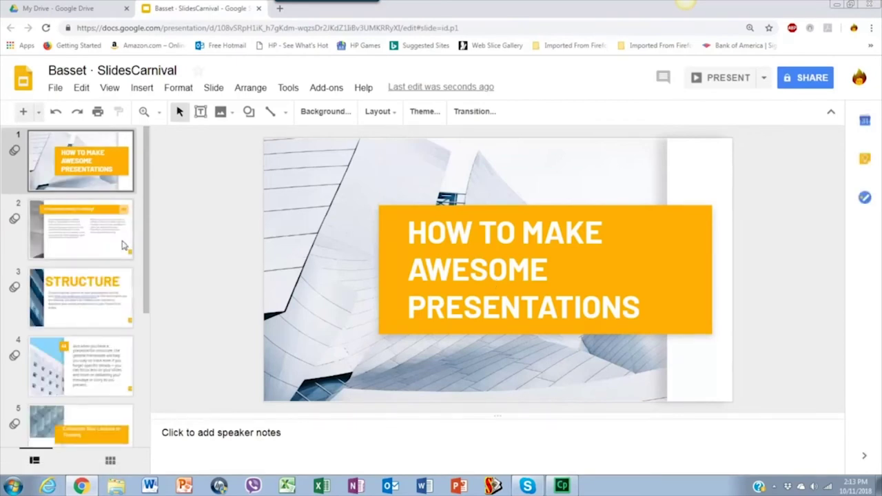
Show slide 2, 'Is PowerPoint Making You Boring?', in the converted Slides deck
left_click(118, 244)
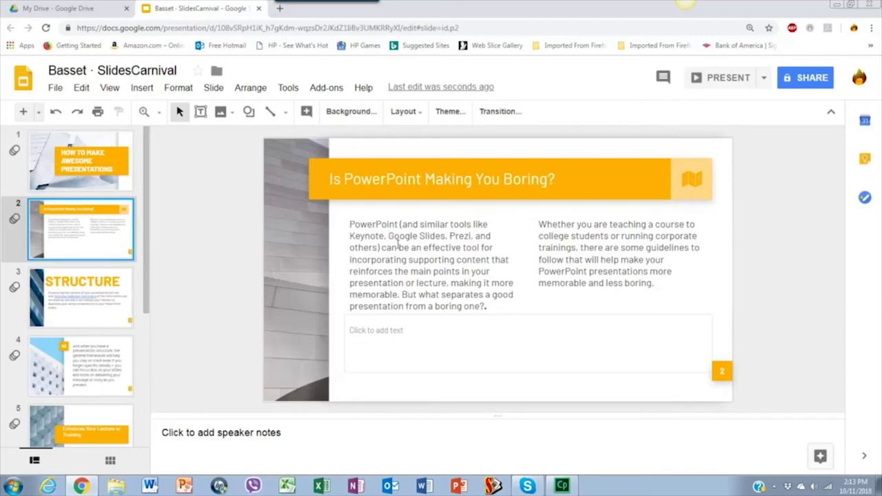
left_click(485, 307)
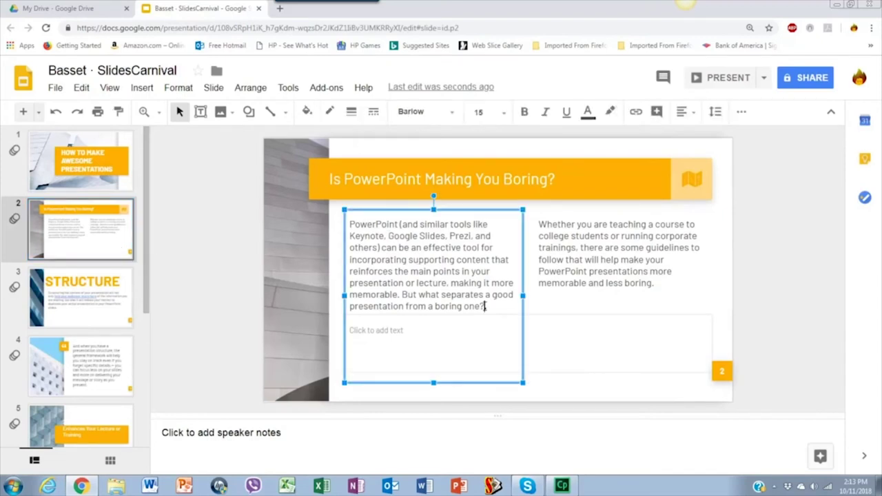
key("BackSpace")
key("BackSpace")
key("BackSpace")
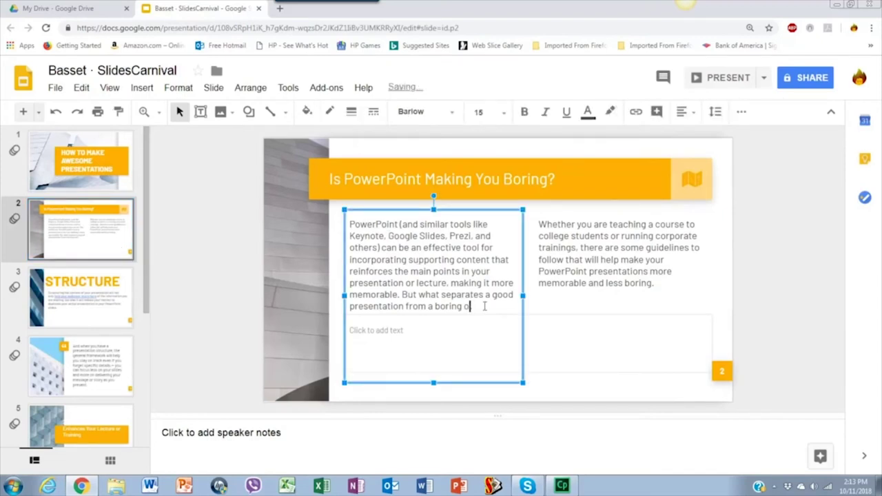
key("BackSpace")
type("one")
type("?..")
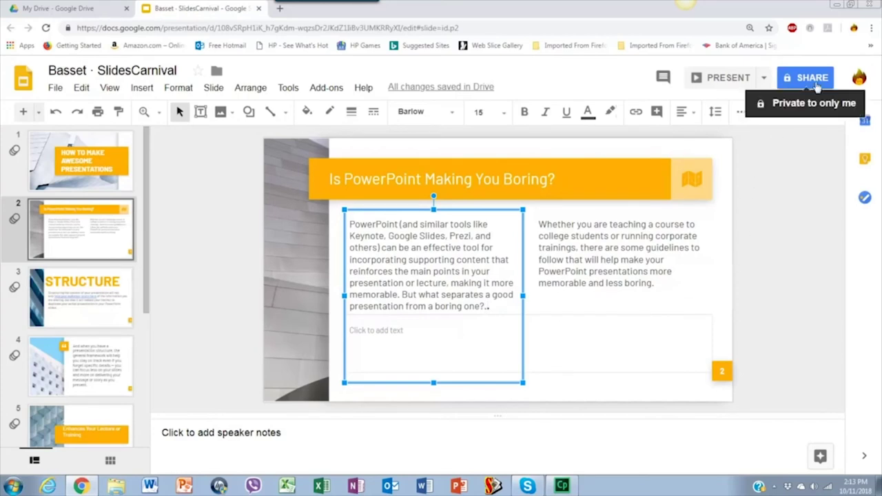
Share the deck with the second suggested contact, adding the note 'Check this'
left_click(816, 84)
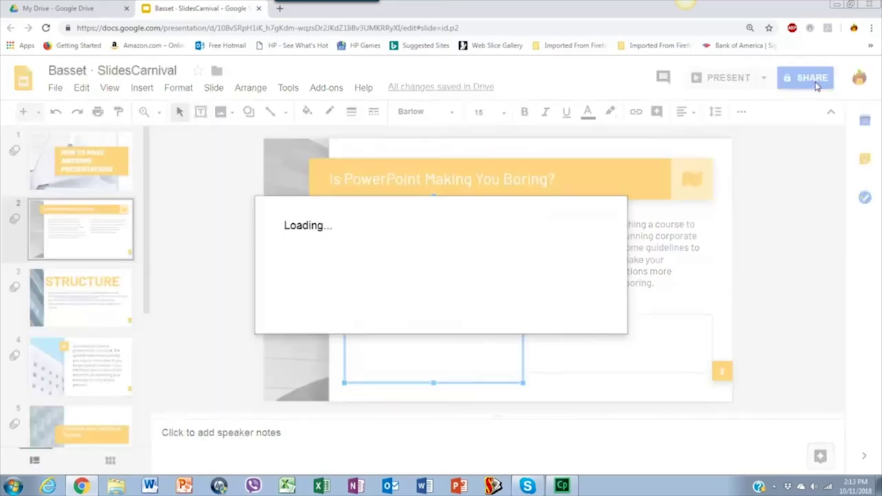
type("d")
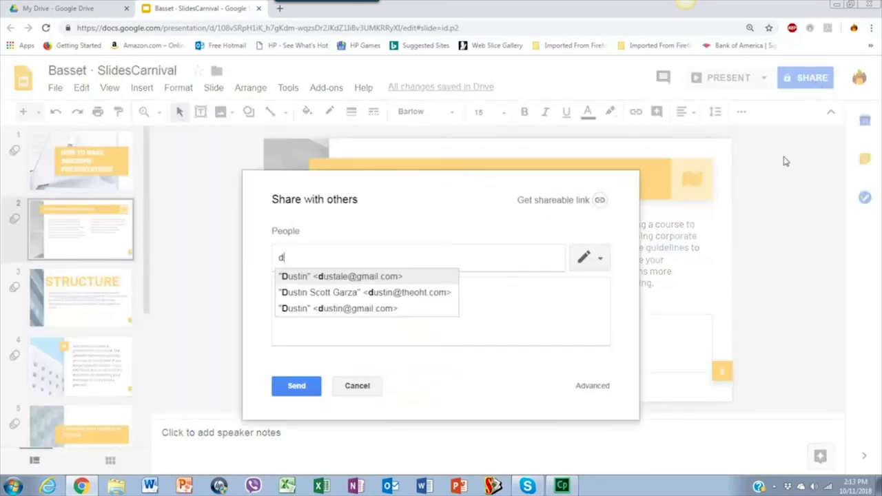
type("us")
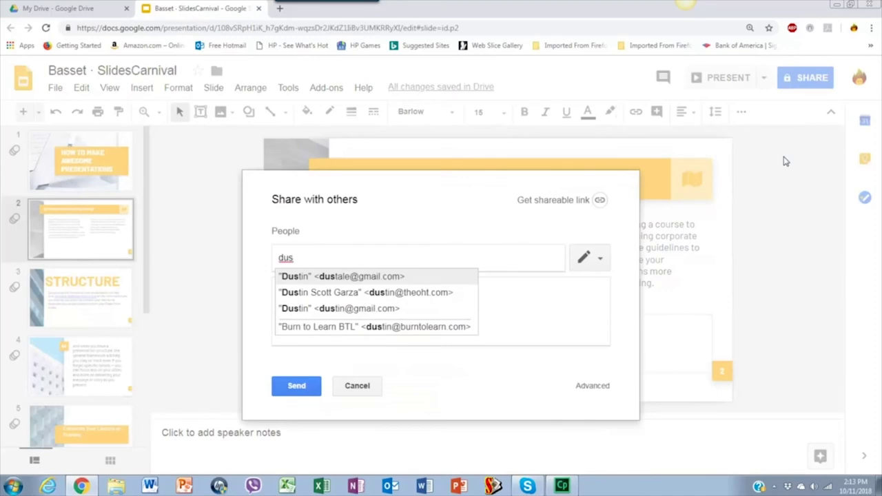
key("Down")
key("Return")
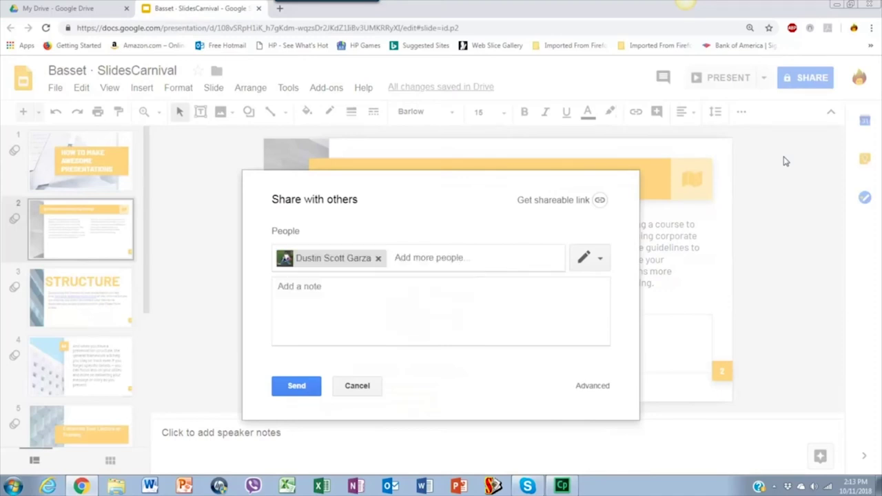
left_click(312, 314)
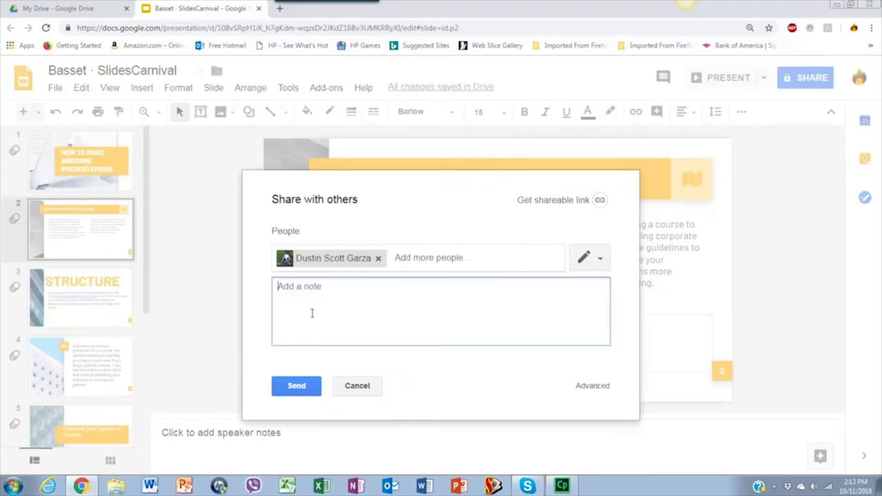
type("Check this")
left_click(296, 381)
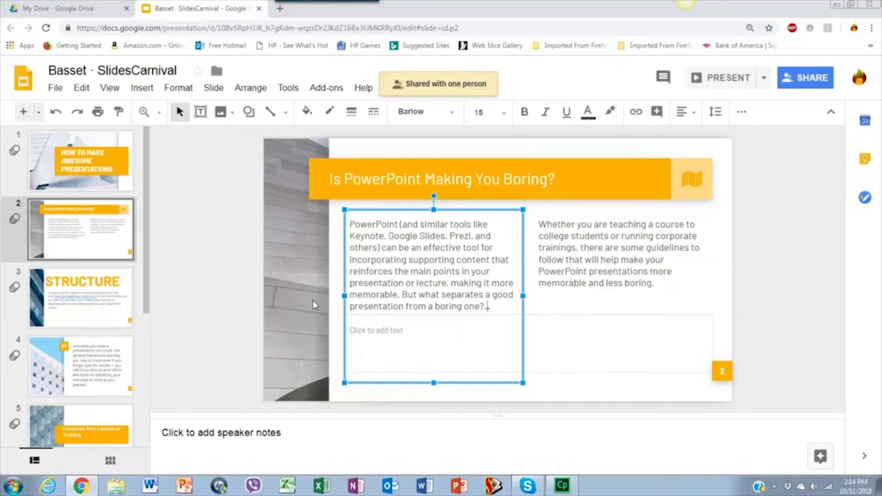
Close the Slides tab and move the original Basset .pptx file to the trash
left_click(258, 8)
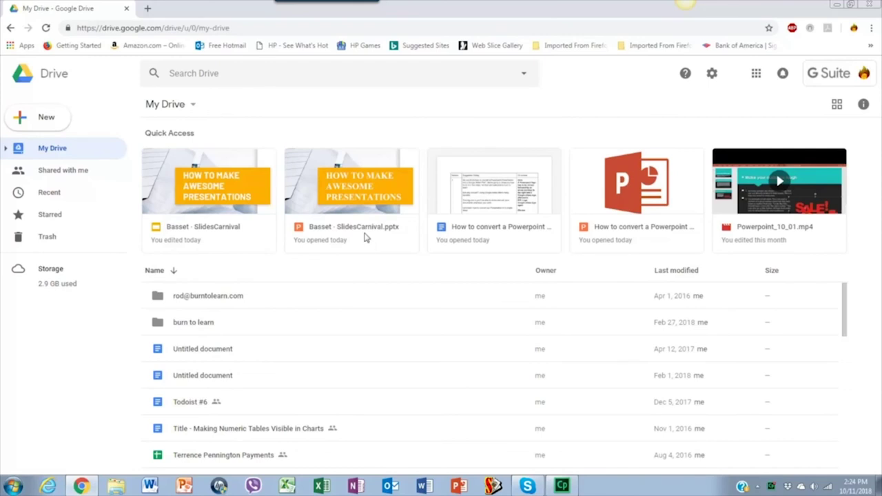
left_click(366, 237)
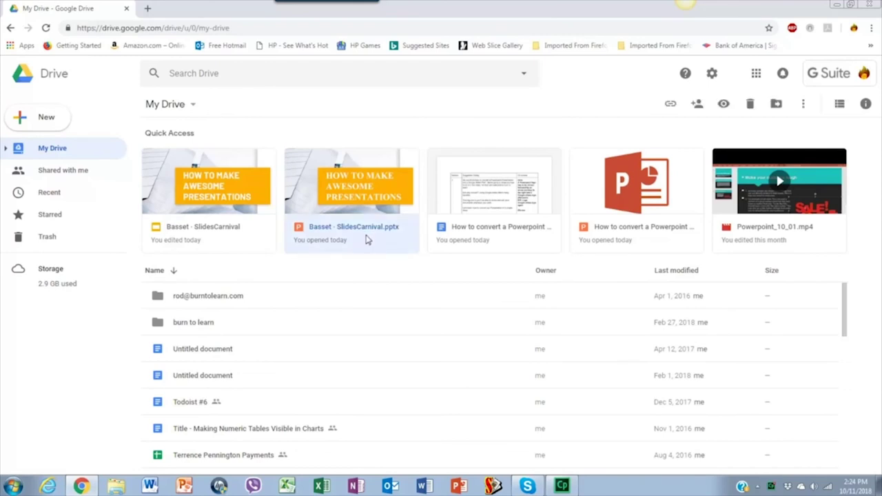
left_click(753, 105)
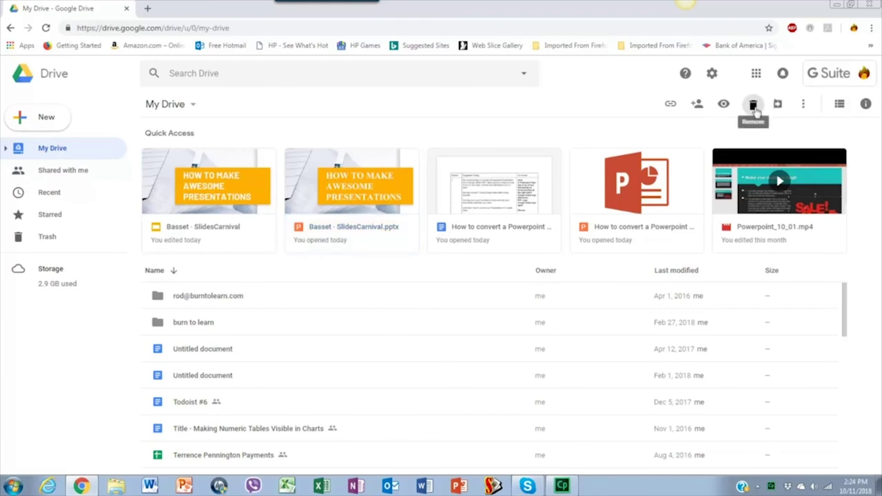